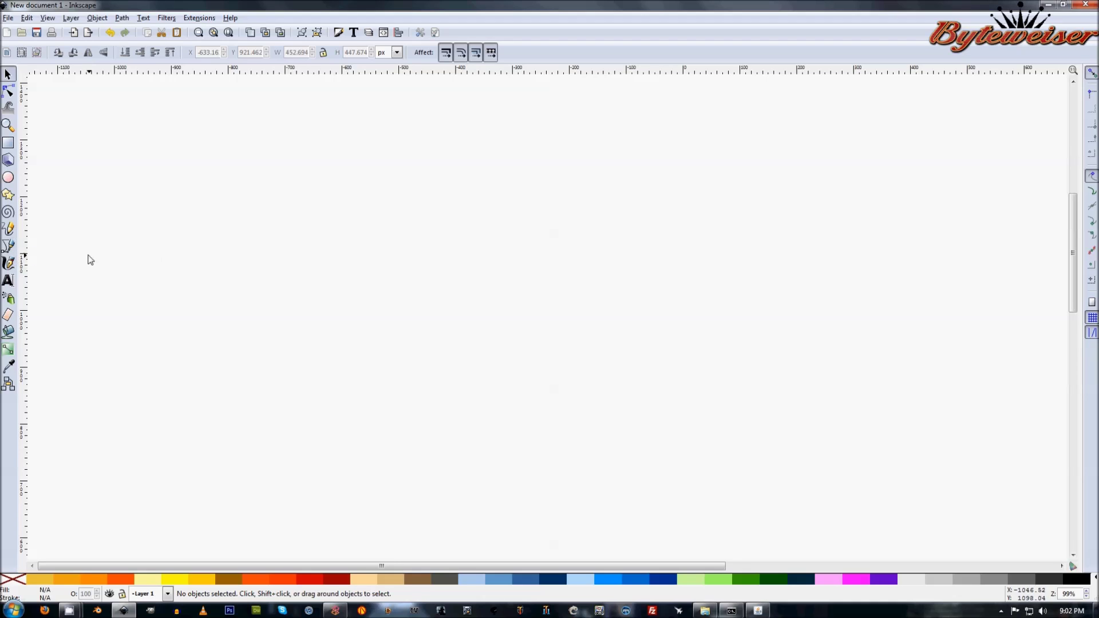
# Draw a closed five-corner pentagon outline with the Bezier tool
pyautogui.click(8, 246)
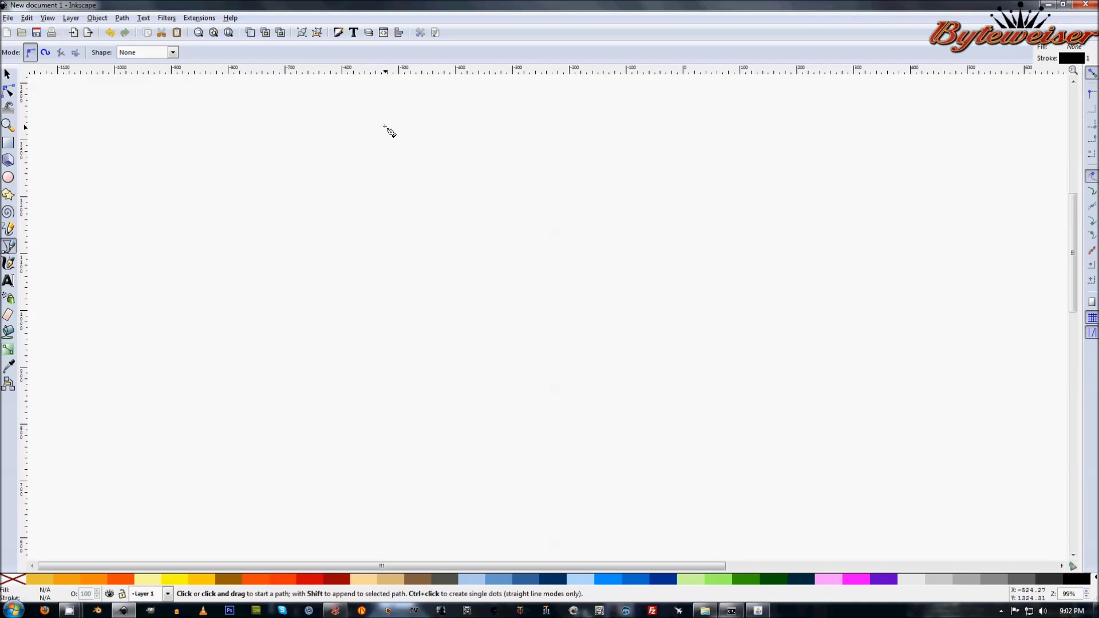
pyautogui.click(416, 119)
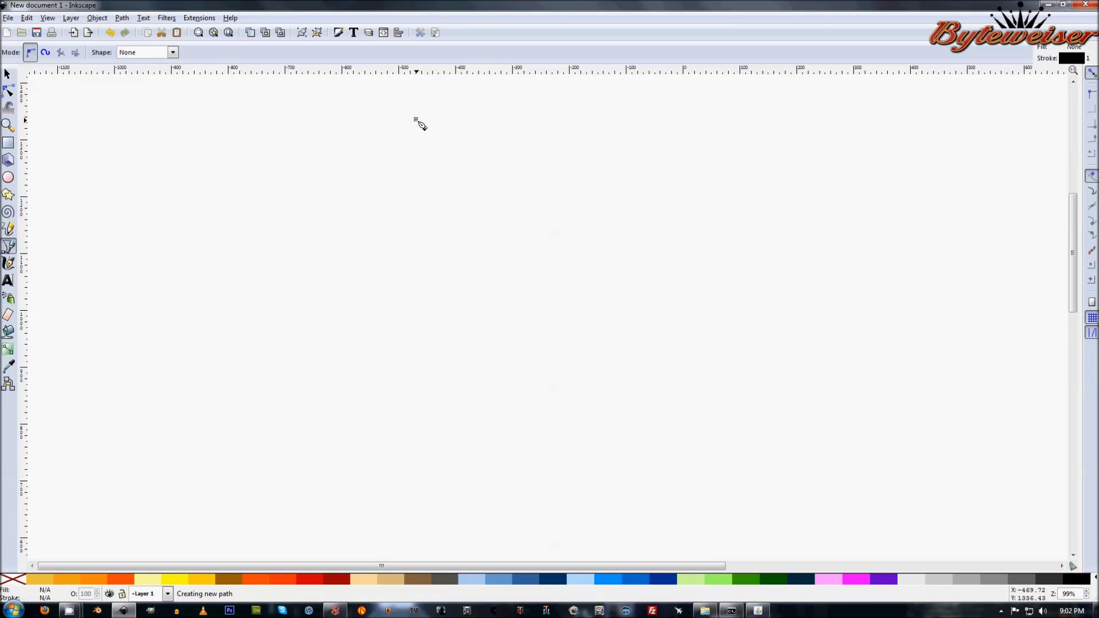
pyautogui.click(310, 208)
pyautogui.click(361, 351)
pyautogui.click(504, 350)
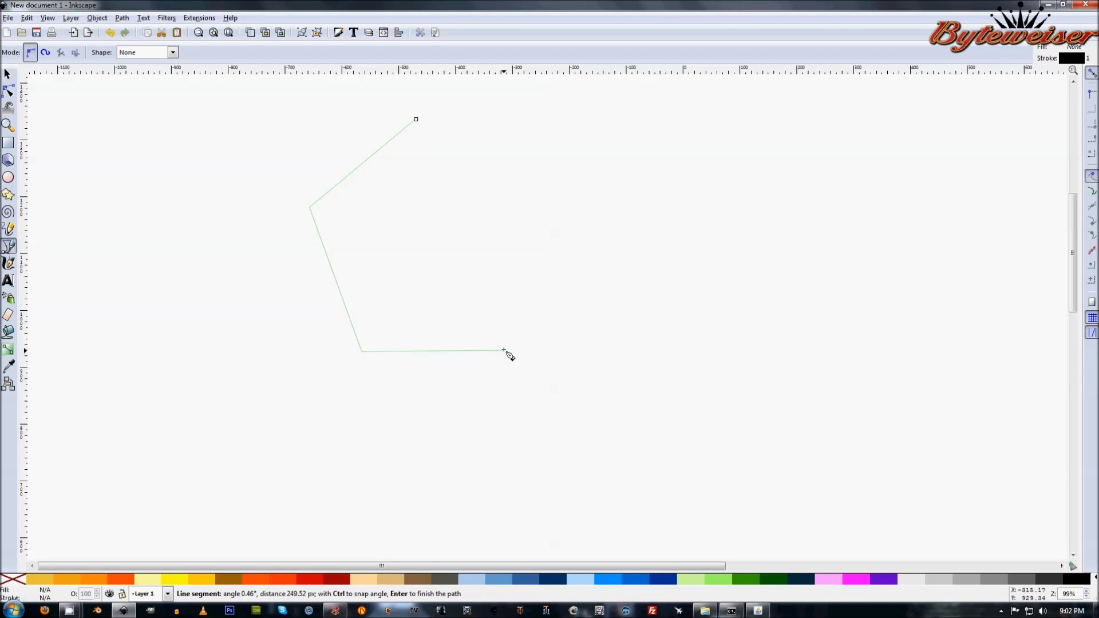
pyautogui.click(556, 215)
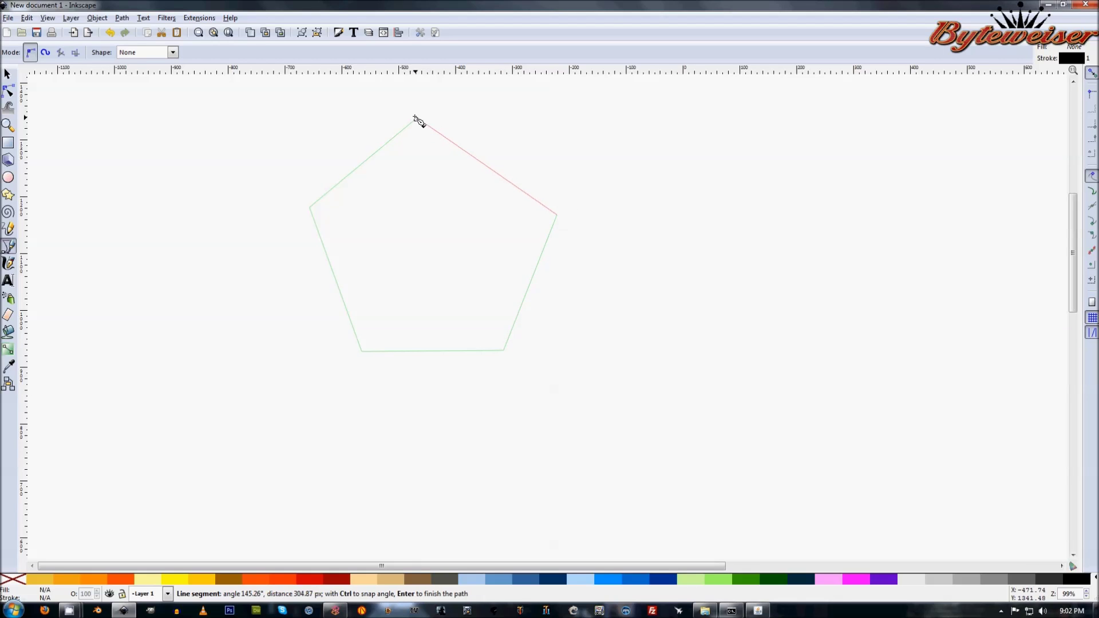
pyautogui.click(416, 120)
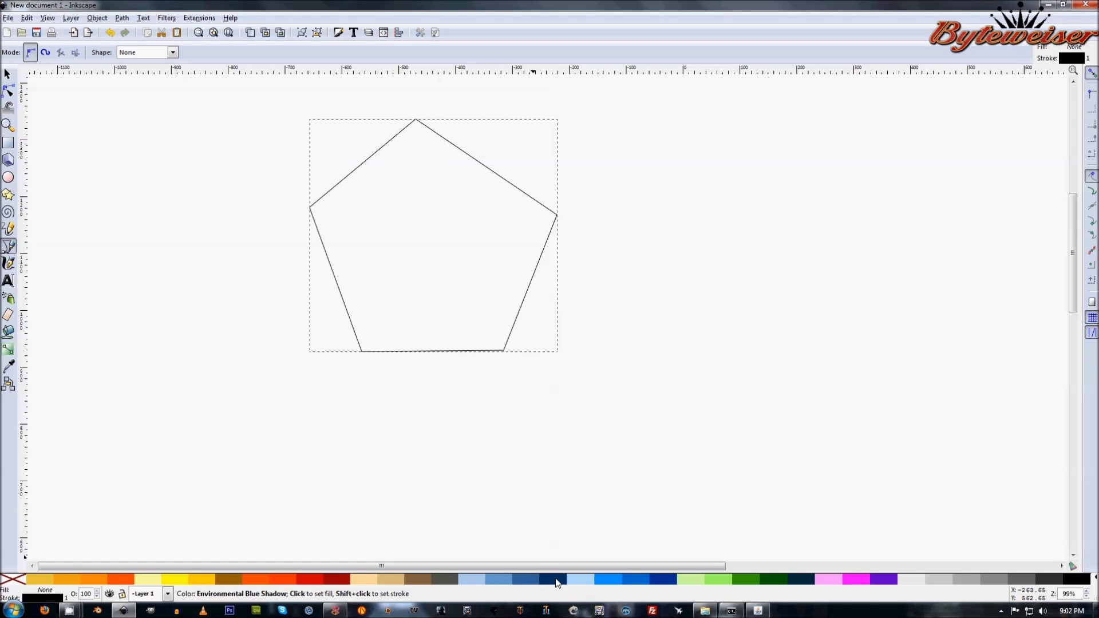
# Fill the pentagon medium blue, nudge its top node slightly right, and reselect it
pyautogui.click(502, 580)
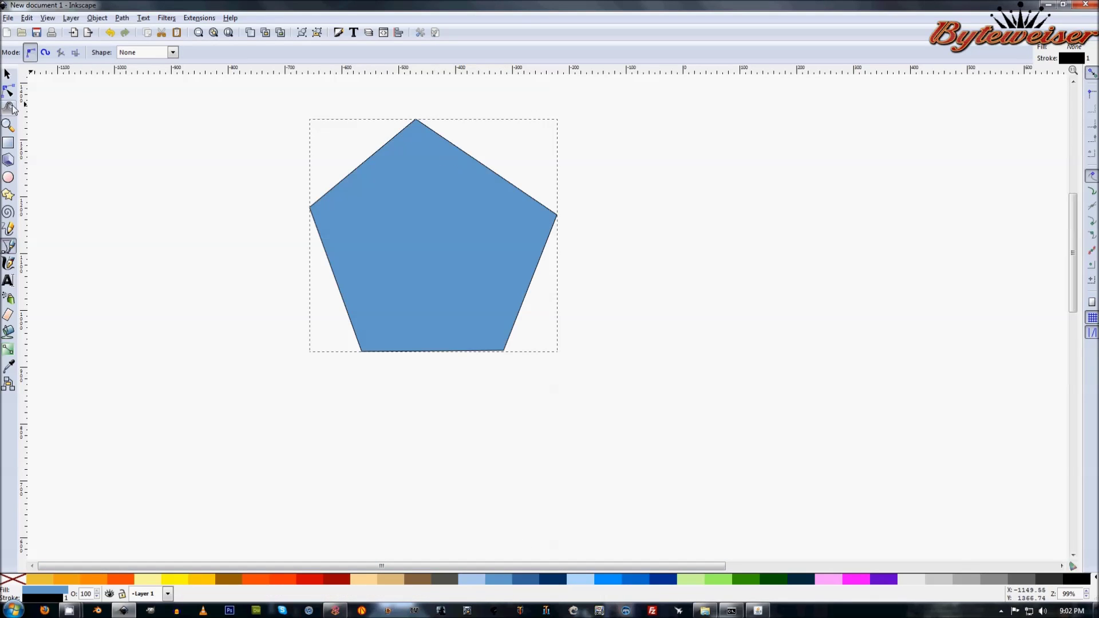
pyautogui.click(8, 91)
pyautogui.moveTo(417, 120); pyautogui.dragTo(429, 121)
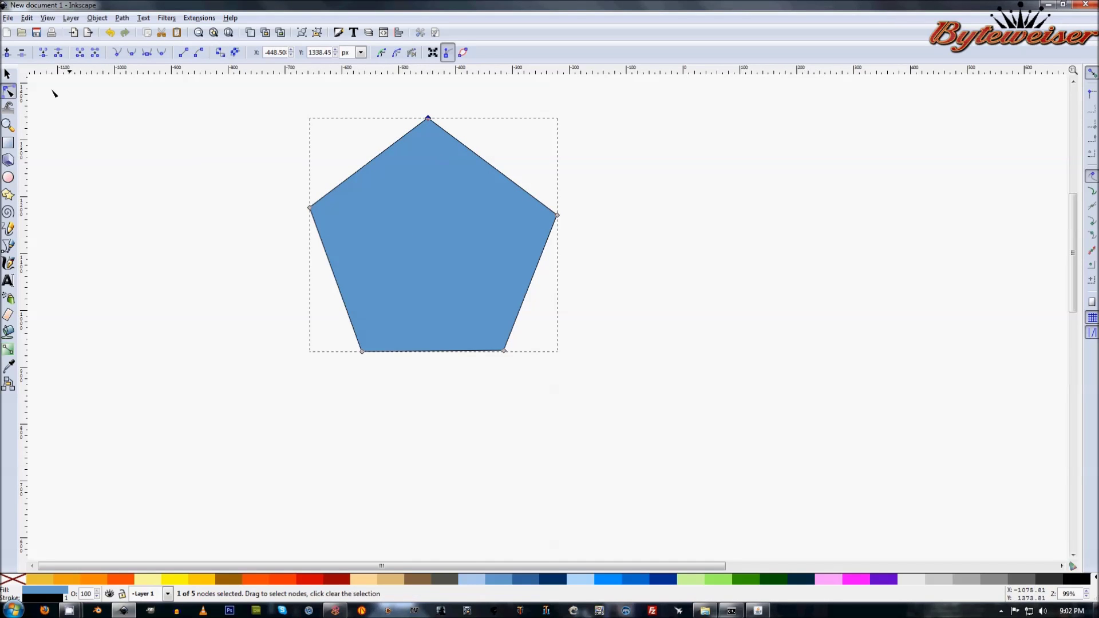
pyautogui.click(8, 74)
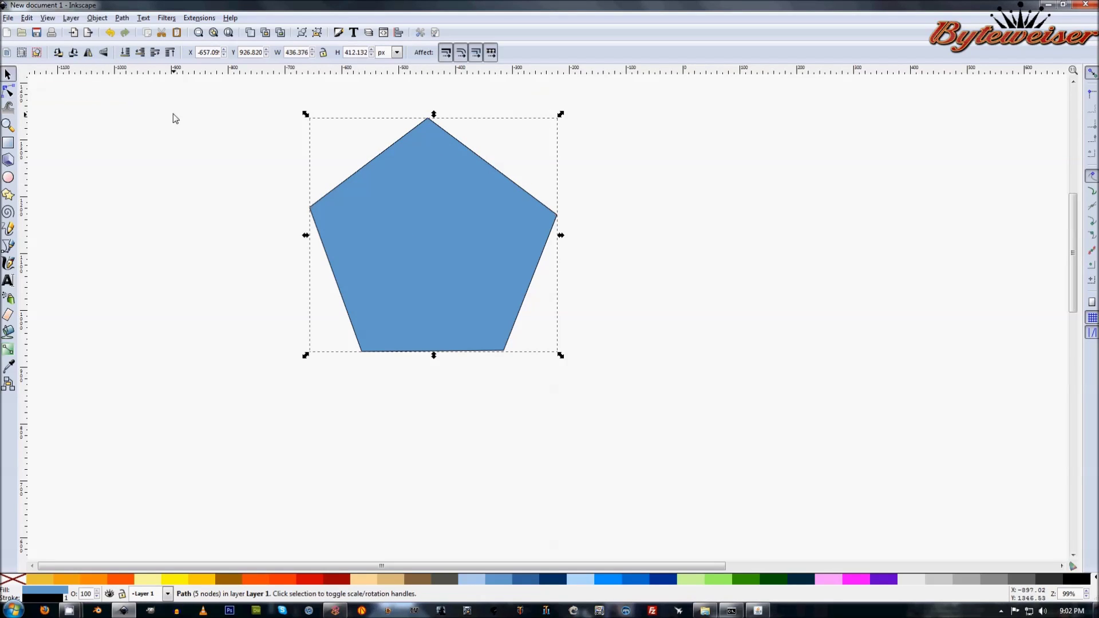
# Open Extensions > Visualize Path > Number Nodes and move the dialog beside the pentagon
pyautogui.click(202, 20)
pyautogui.moveTo(229, 159)
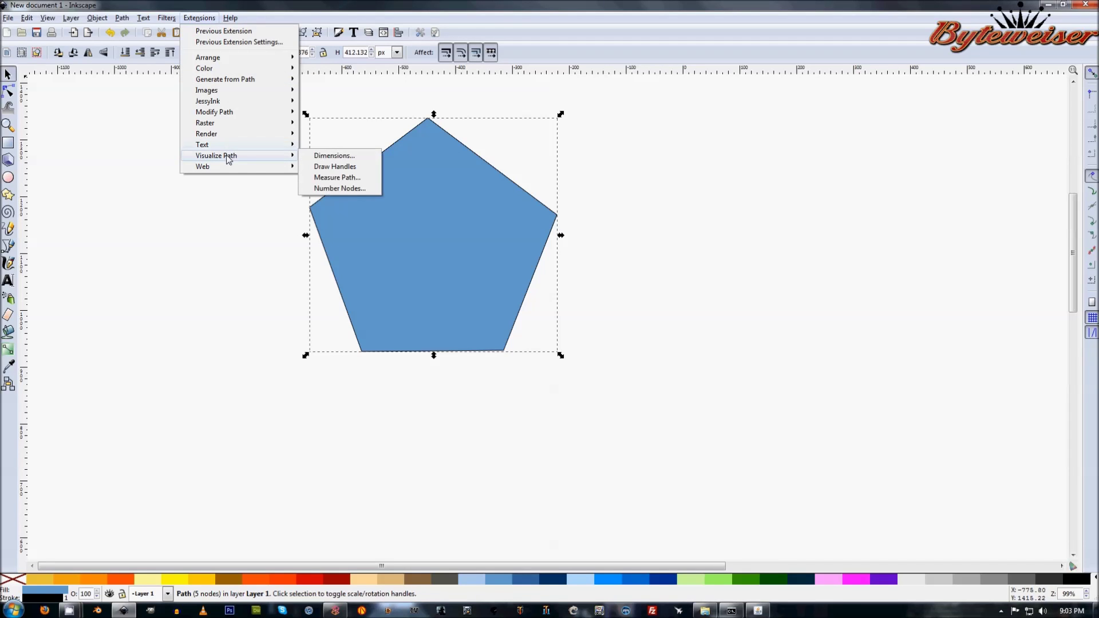
pyautogui.click(347, 190)
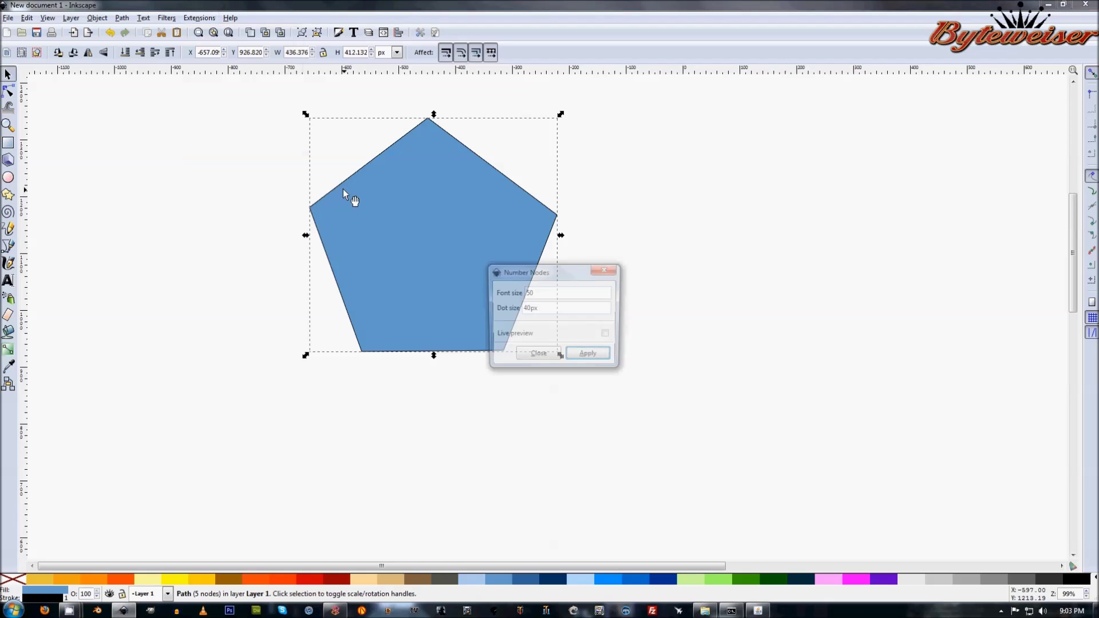
pyautogui.moveTo(544, 279); pyautogui.dragTo(683, 218)
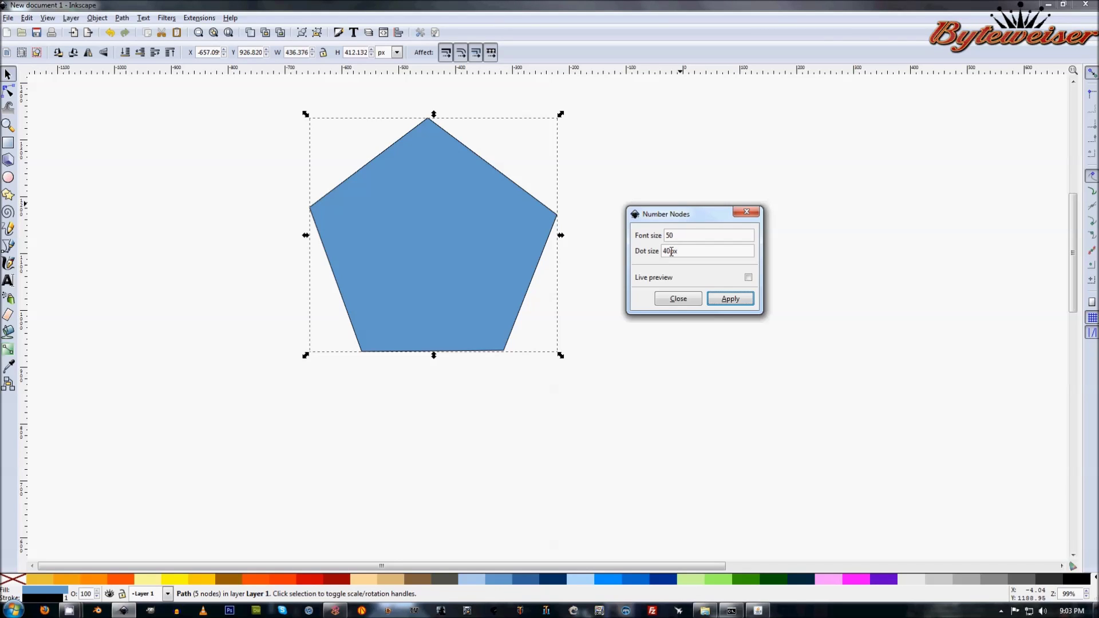
# Set Number Nodes font size to 36 with a 20px dot size
pyautogui.moveTo(666, 252); pyautogui.dragTo(650, 251)
pyautogui.moveTo(676, 234); pyautogui.dragTo(649, 235)
pyautogui.write('35')
pyautogui.press('BackSpace')
pyautogui.write('6')
# Apply Number Nodes to make five numbered dots 1–5, then close the dialog
pyautogui.click(724, 300)
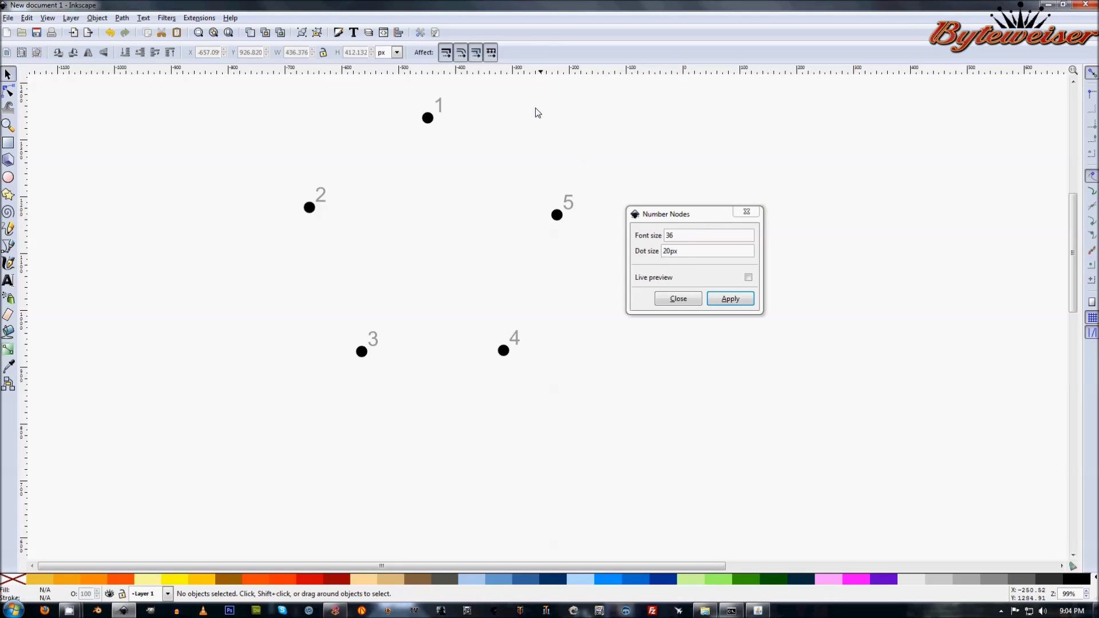
pyautogui.click(746, 211)
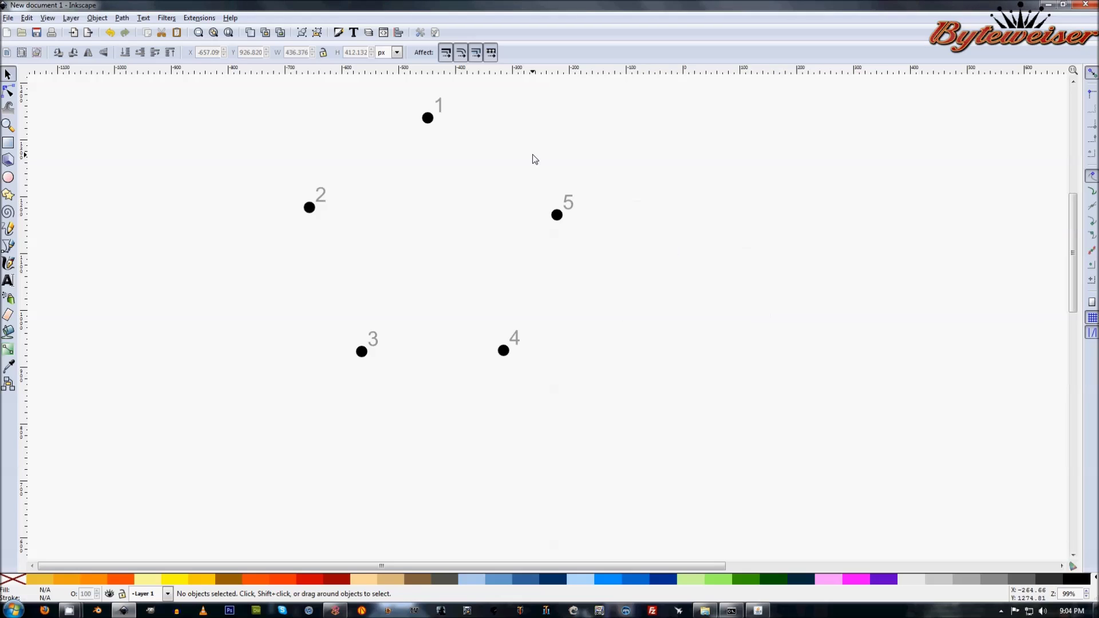
# Undo the numbering, reselect the blue pentagon, and reopen Number Nodes
pyautogui.press('ctrl')
pyautogui.hotkey('ctrl', 'z')
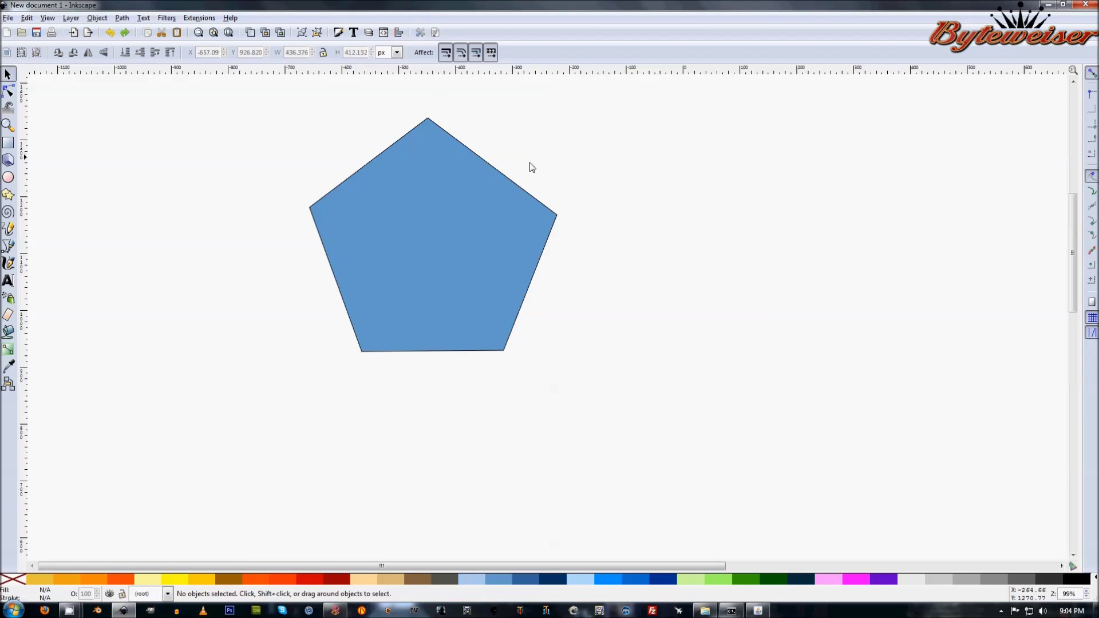
pyautogui.click(463, 175)
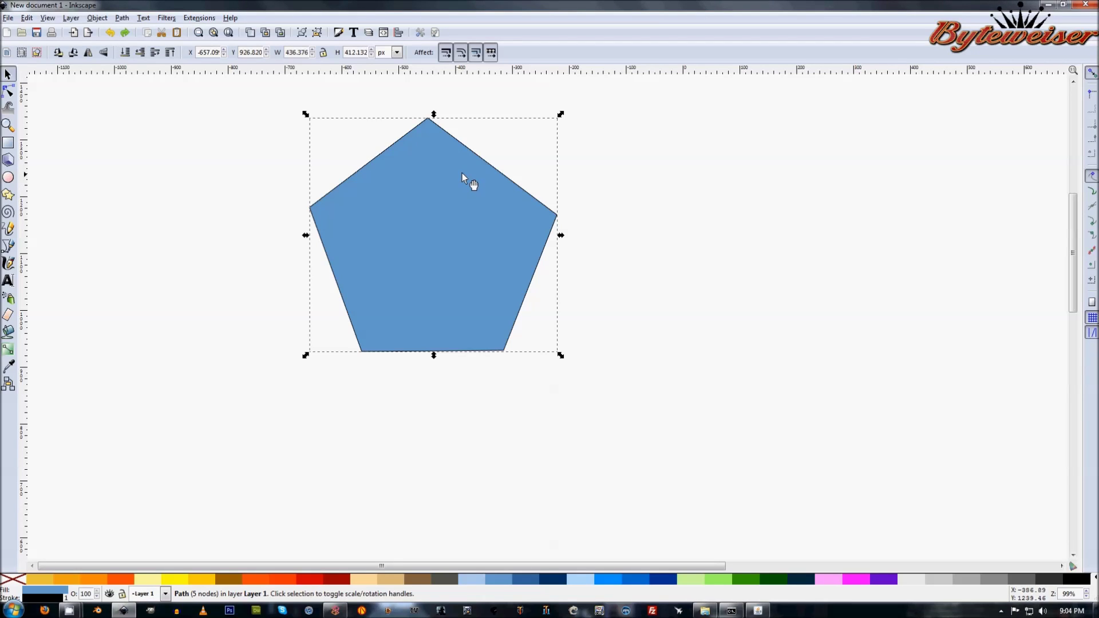
pyautogui.click(201, 20)
pyautogui.moveTo(228, 156)
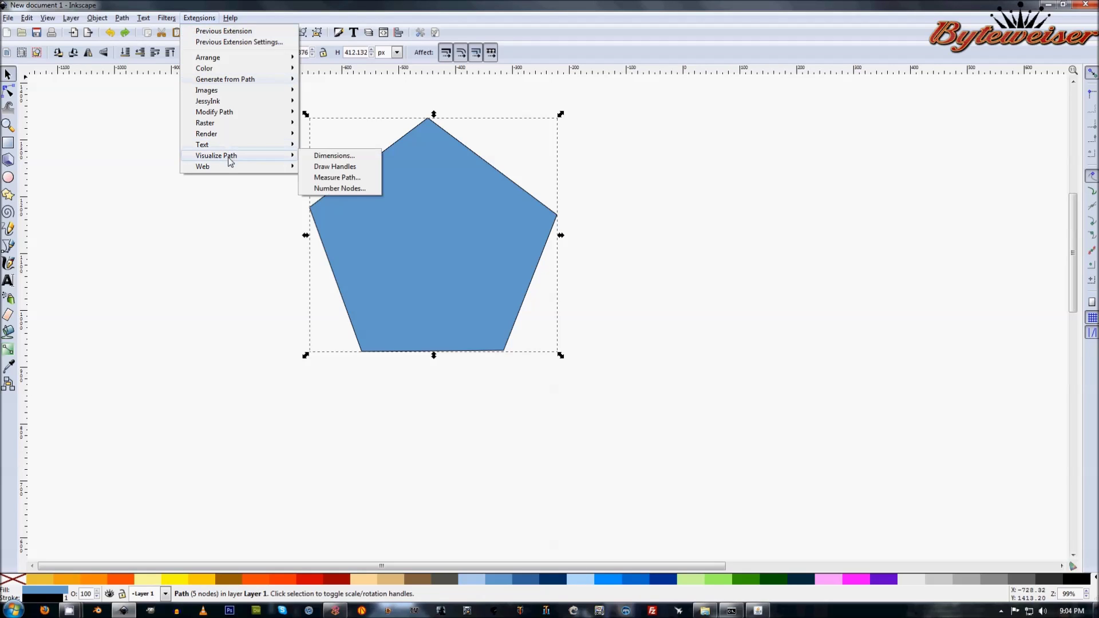
pyautogui.click(348, 190)
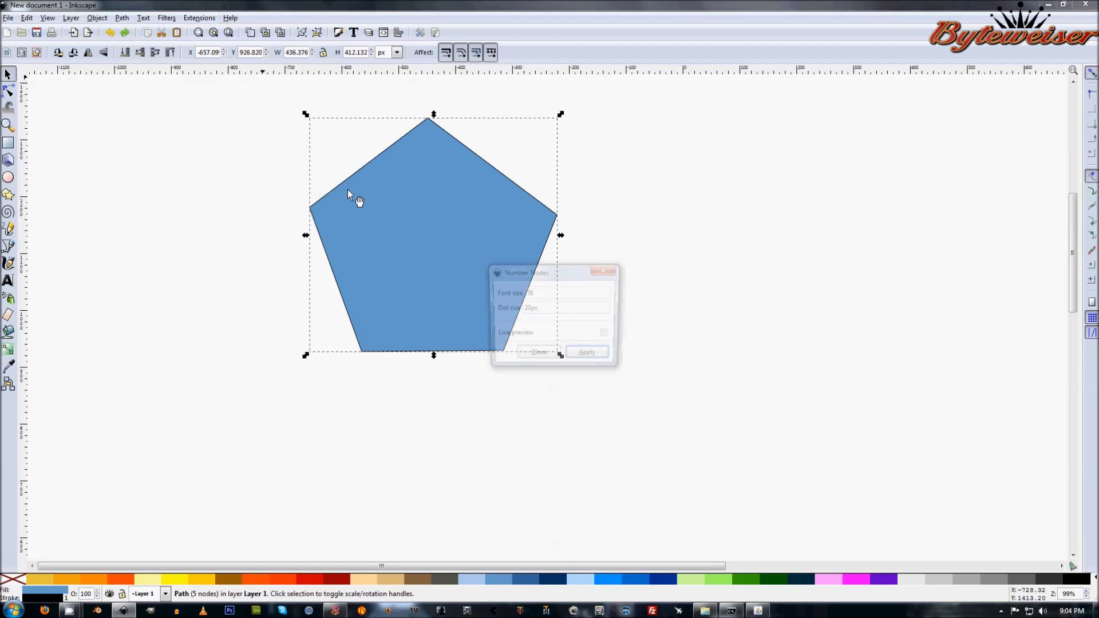
pyautogui.moveTo(553, 269); pyautogui.dragTo(686, 213)
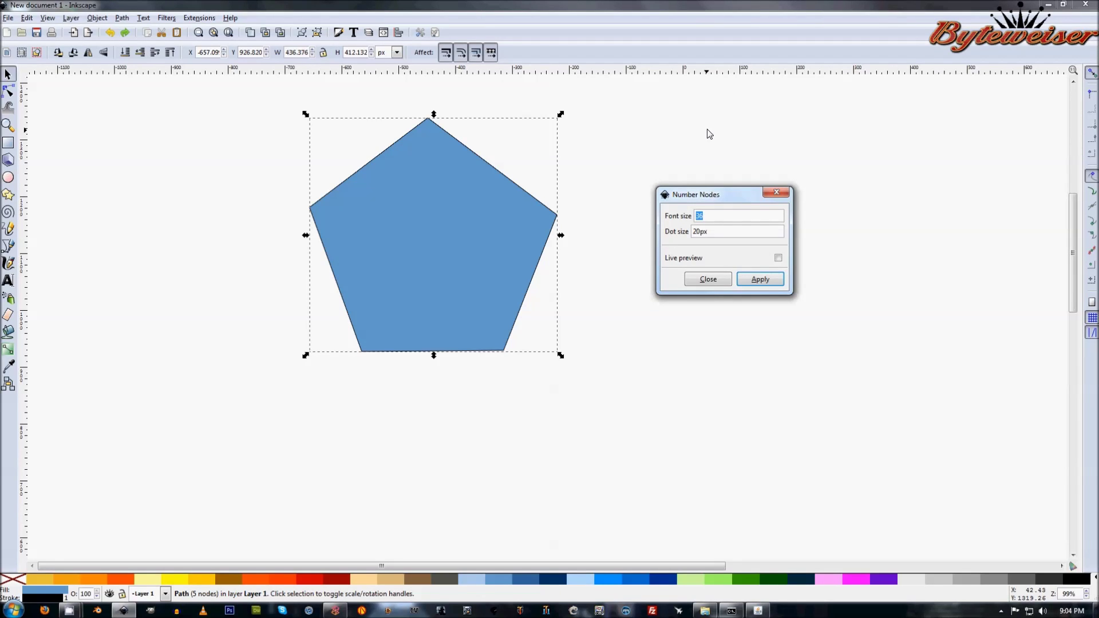
# Apply Number Nodes with font size 18 and 10px dots
pyautogui.write('18')
pyautogui.moveTo(696, 232); pyautogui.dragTo(689, 235)
pyautogui.write('1')
pyautogui.click(755, 280)
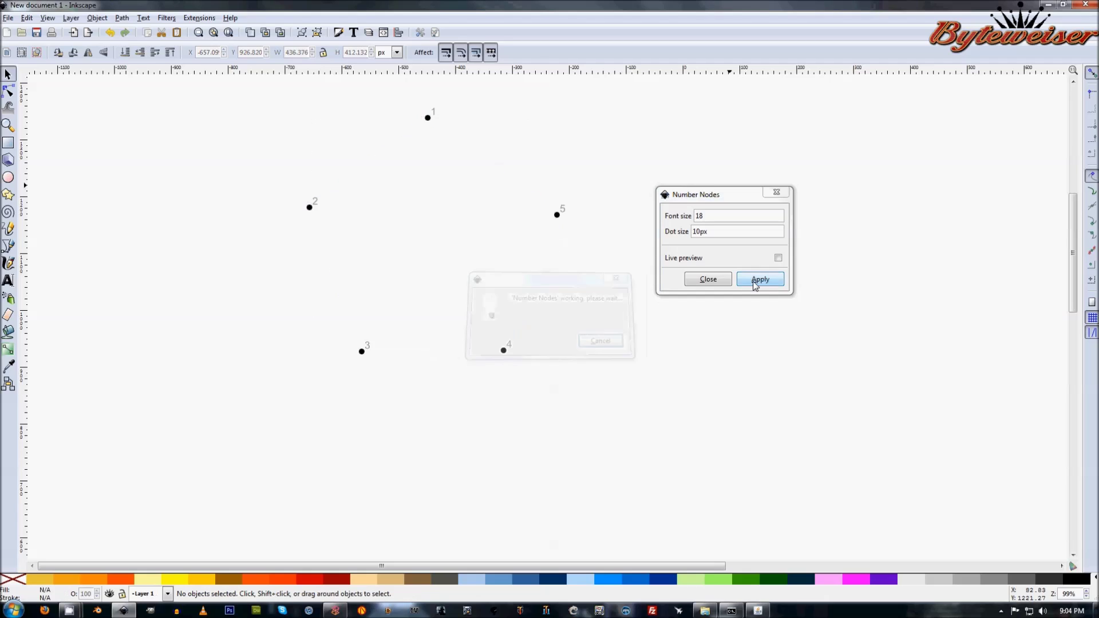
# Close the Number Nodes dialog, leaving the five small numbered dots
pyautogui.click(782, 195)
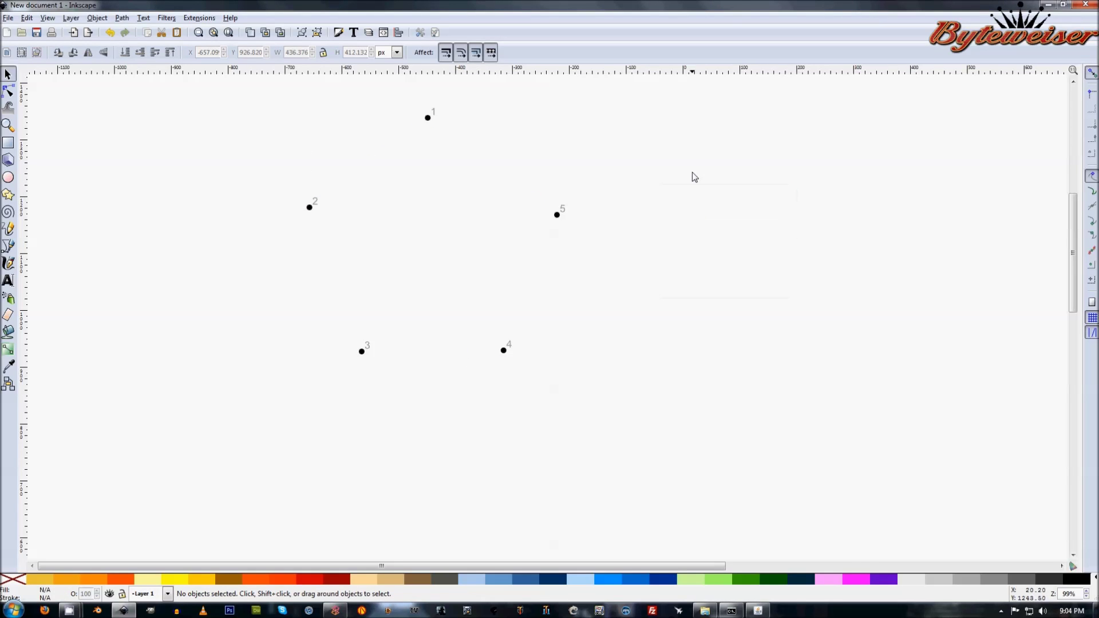